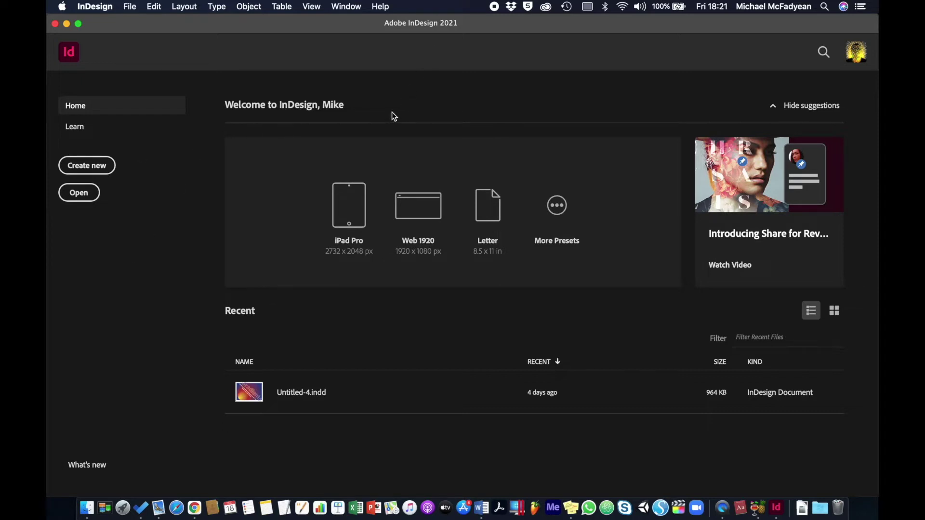
Open a new document from the File menu and move the New Document dialog up slightly
click(129, 8)
mouse_move(220, 22)
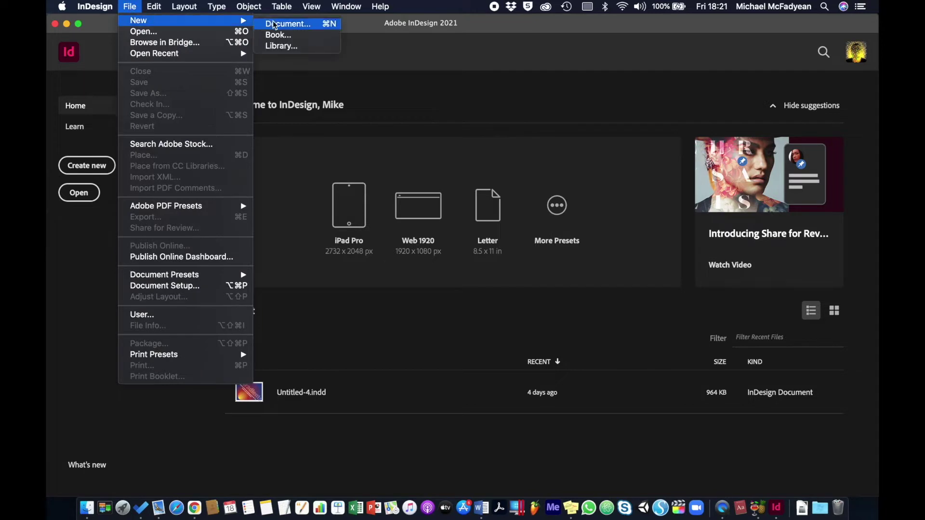
click(326, 25)
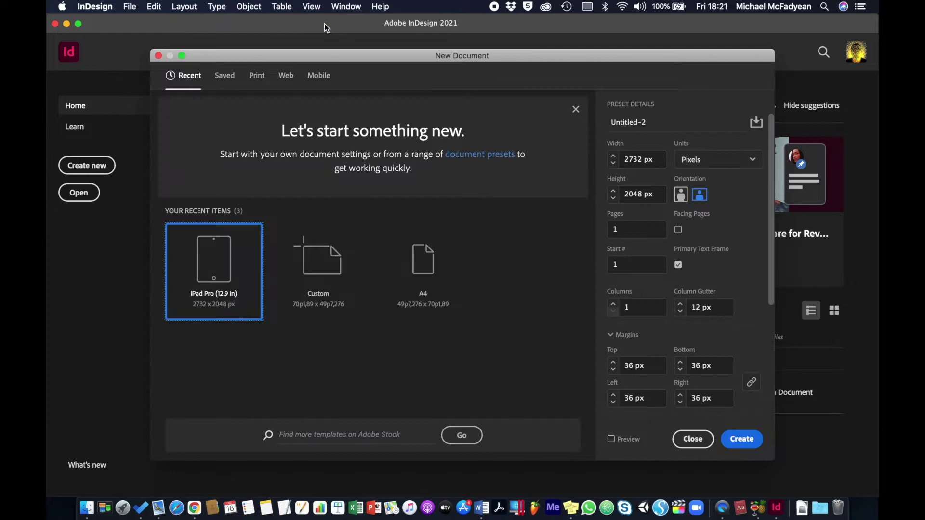
drag(383, 54, 378, 46)
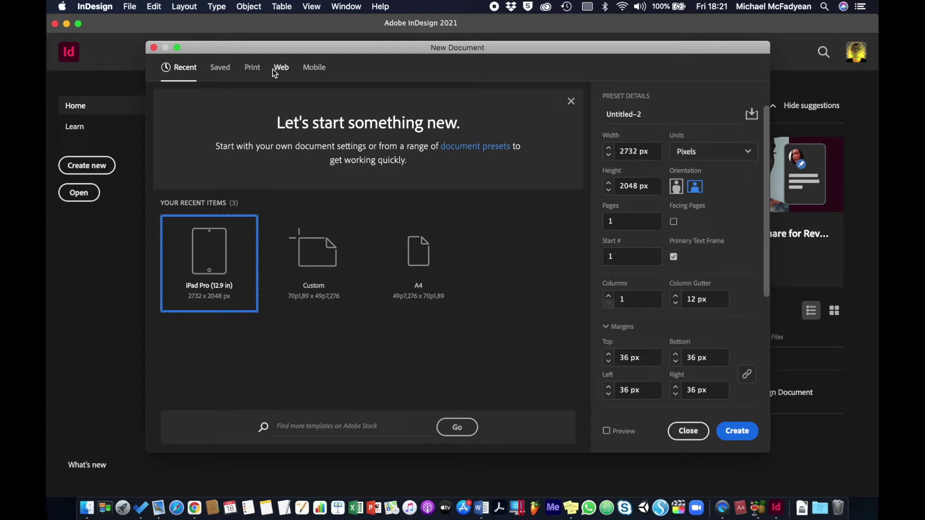
Load the A4 print preset from all blank presets and switch units to millimeters (210 × 297 mm)
click(249, 71)
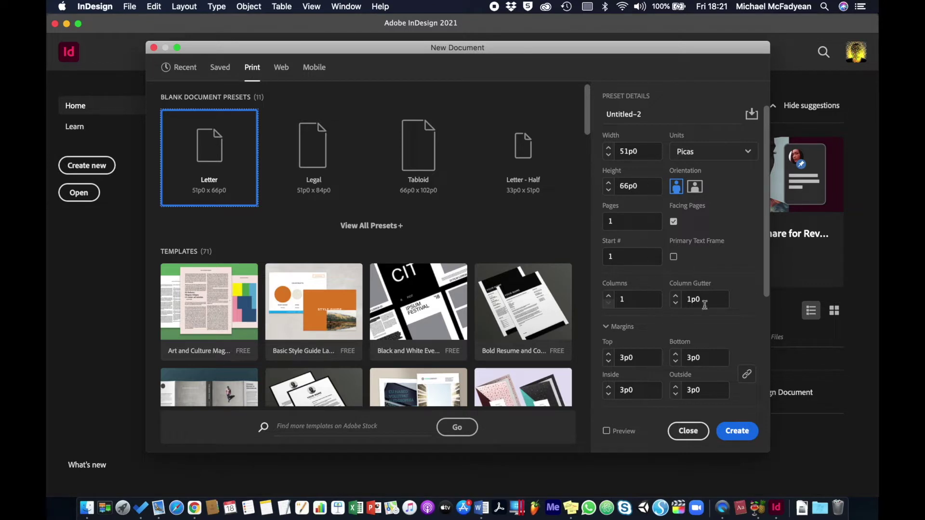
click(384, 232)
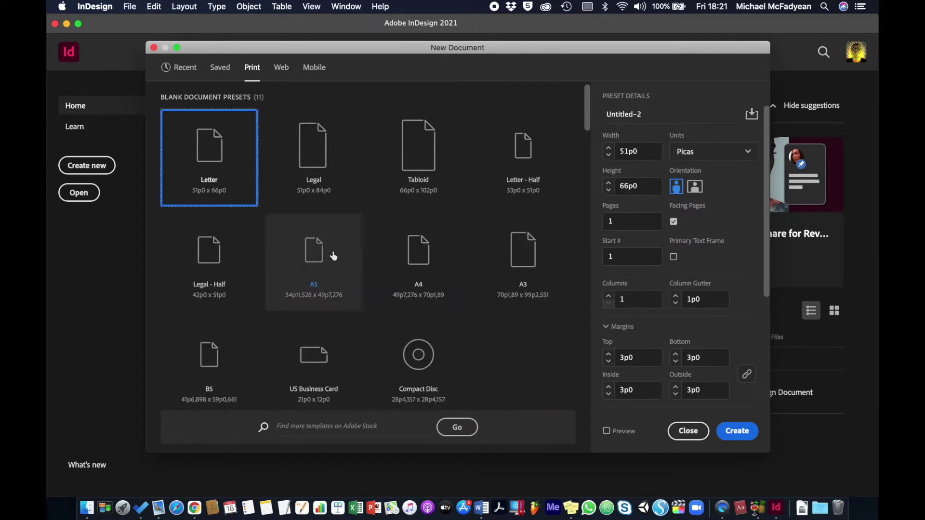
click(422, 251)
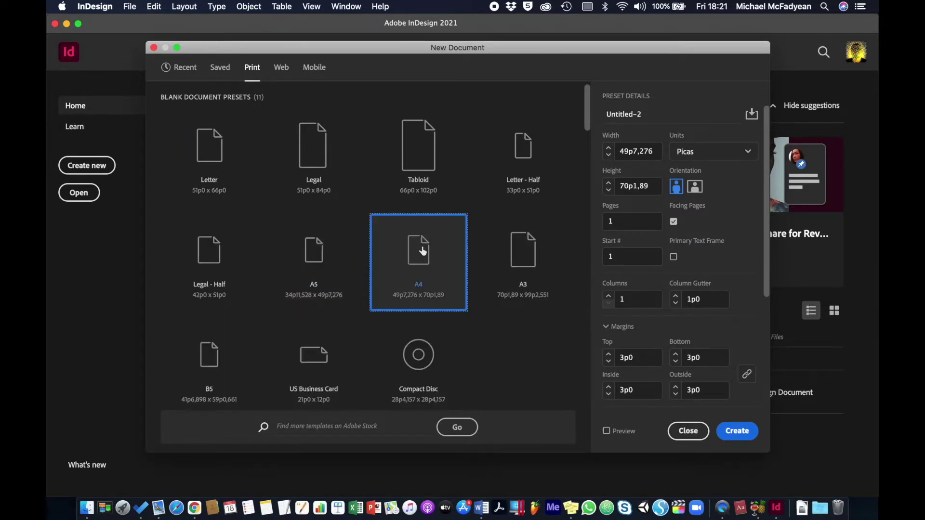
click(705, 153)
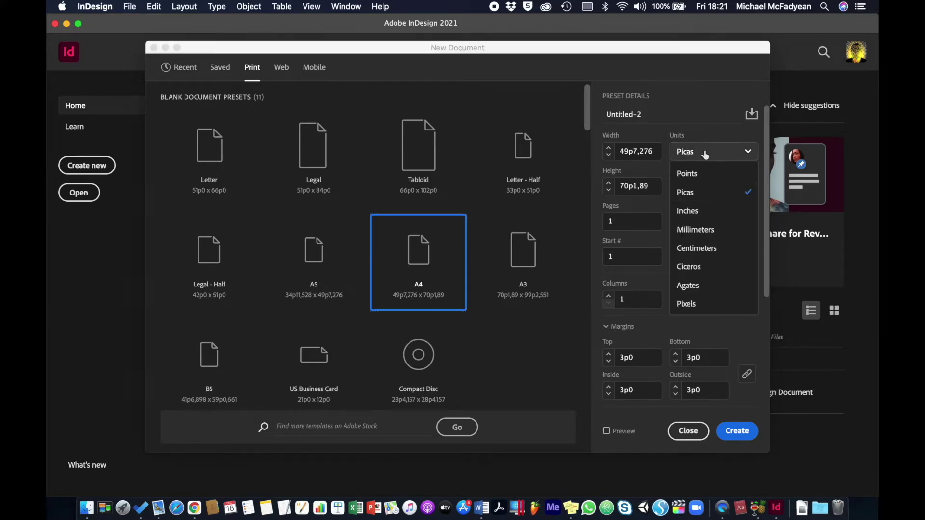
click(709, 230)
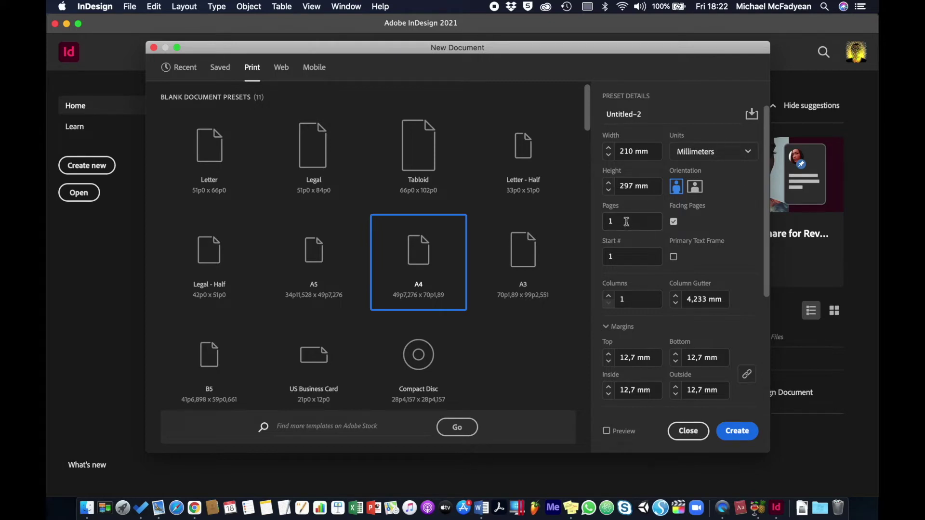
Replace the page count in Preset Details with 8 pages
drag(627, 223, 590, 224)
scroll(732, 321, down, 5)
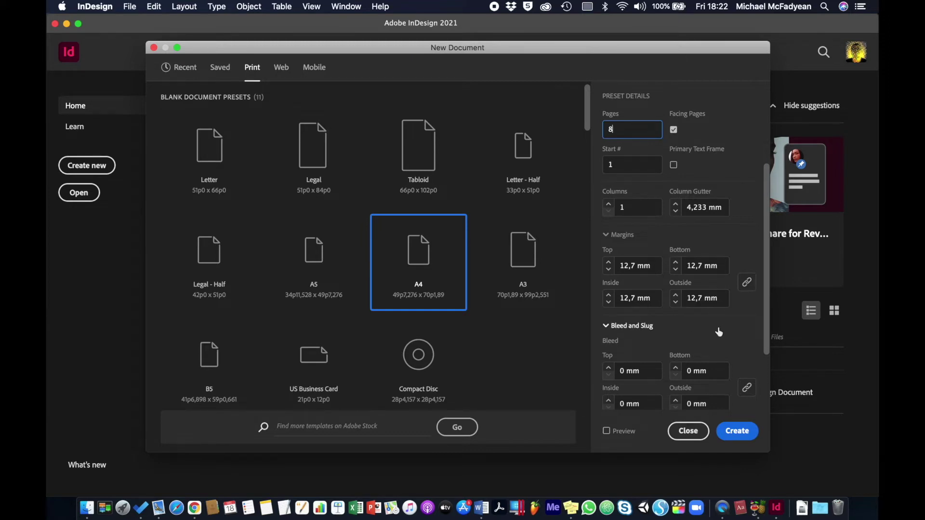
Raise the linked bleed to 3 mm on all four edges, leaving slug at 0 mm
scroll(723, 327, down, 3)
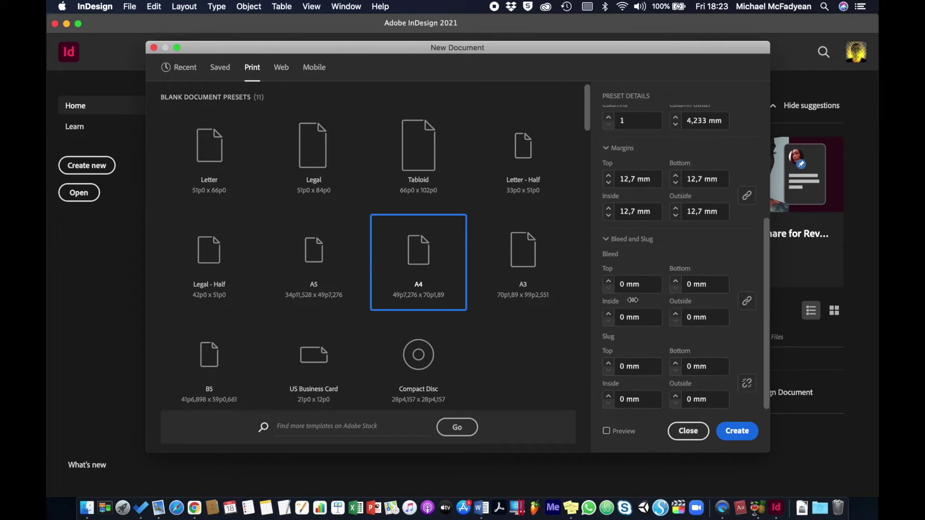
click(609, 281)
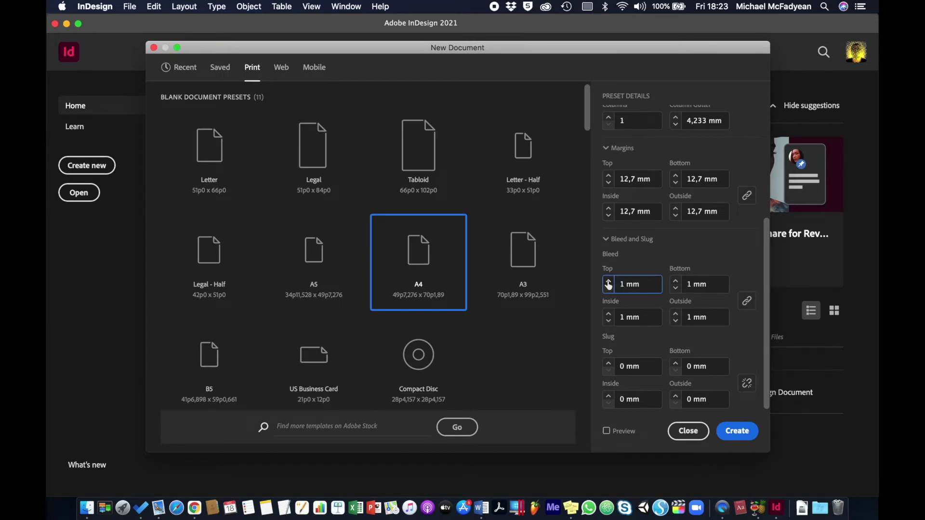
click(609, 282)
scroll(652, 351, up, 10)
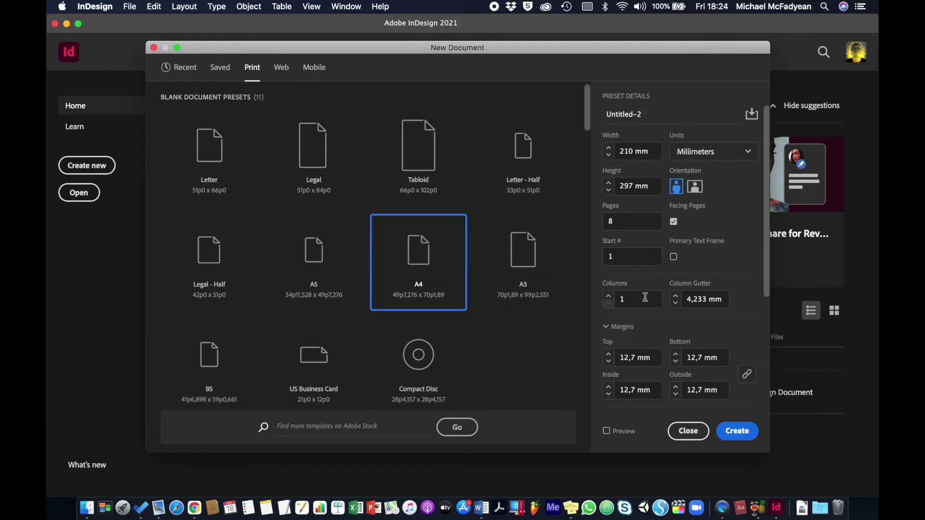
scroll(650, 355, down, 3)
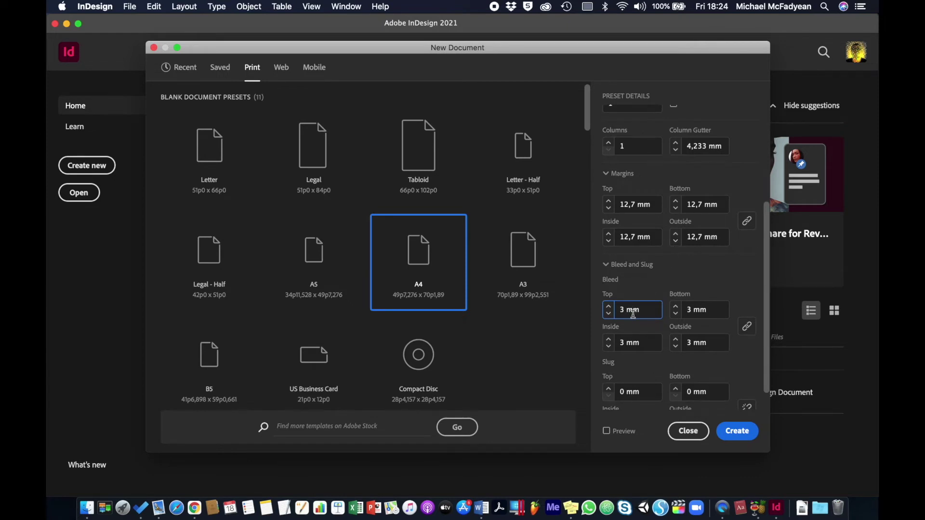
Create the 8-page A4 document, show the Pages panel, and confirm the blend space is Document CMYK
click(740, 436)
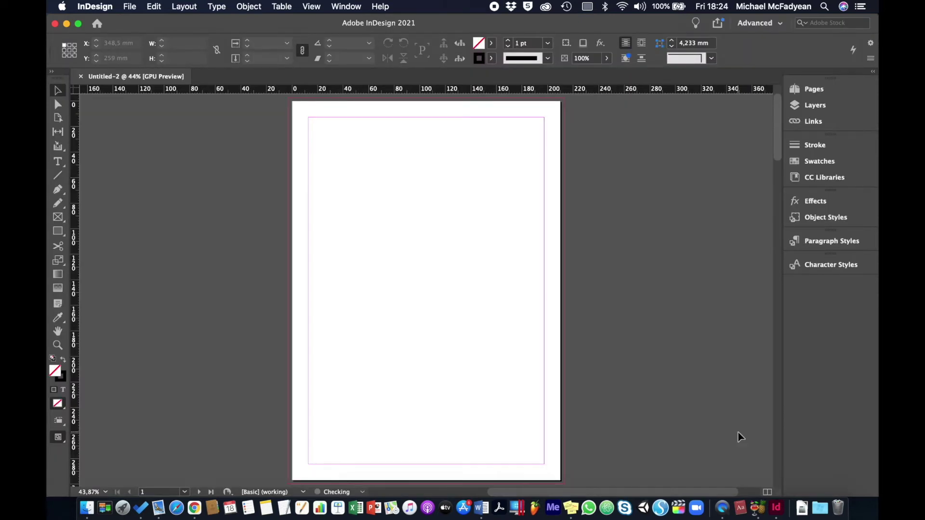
click(797, 91)
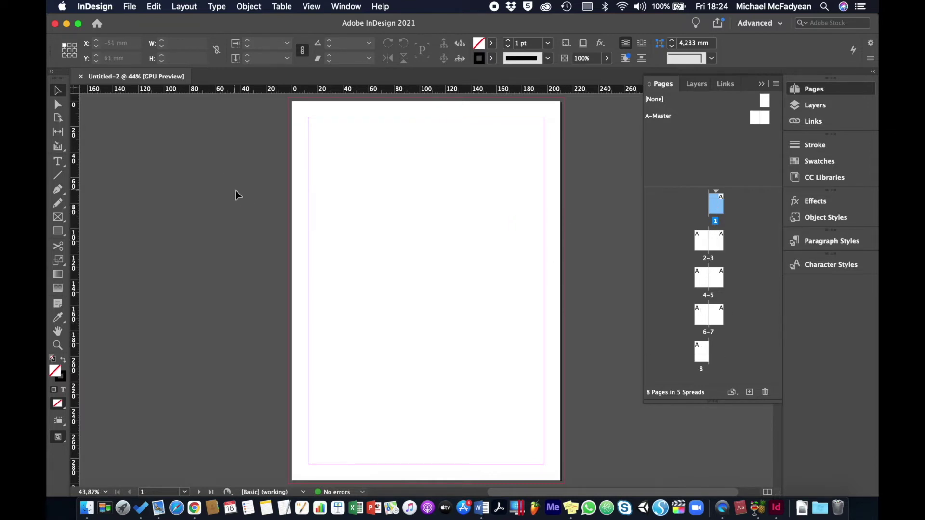
click(154, 7)
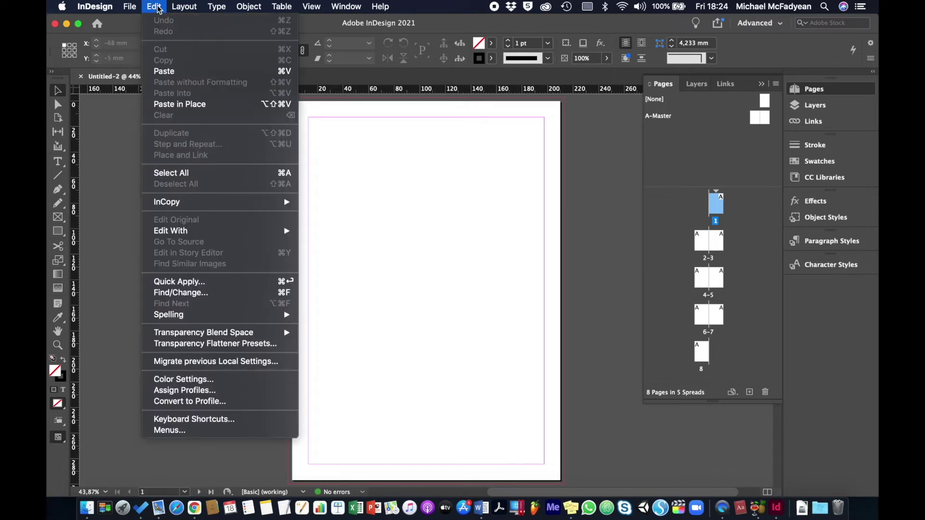
mouse_move(195, 317)
mouse_move(199, 334)
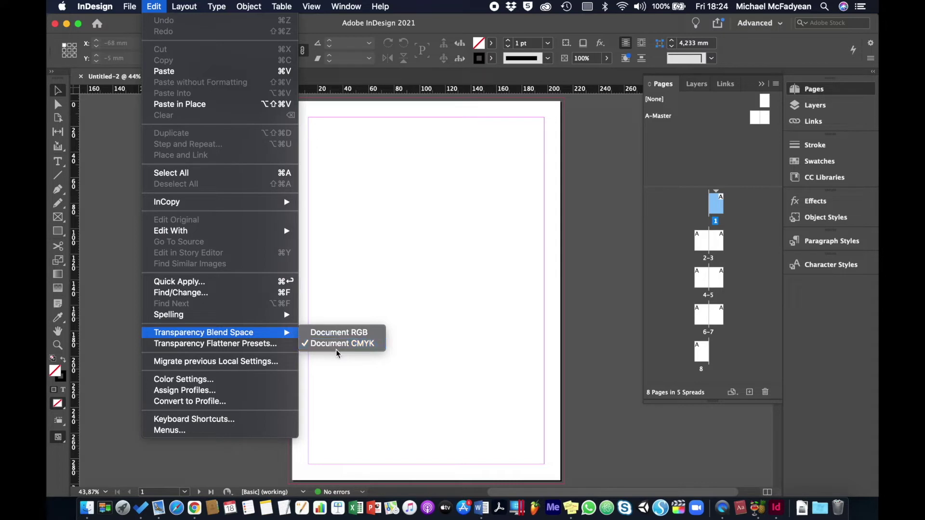
click(586, 225)
Save the document to the Desktop as 'Print 8-Page Document'
click(130, 7)
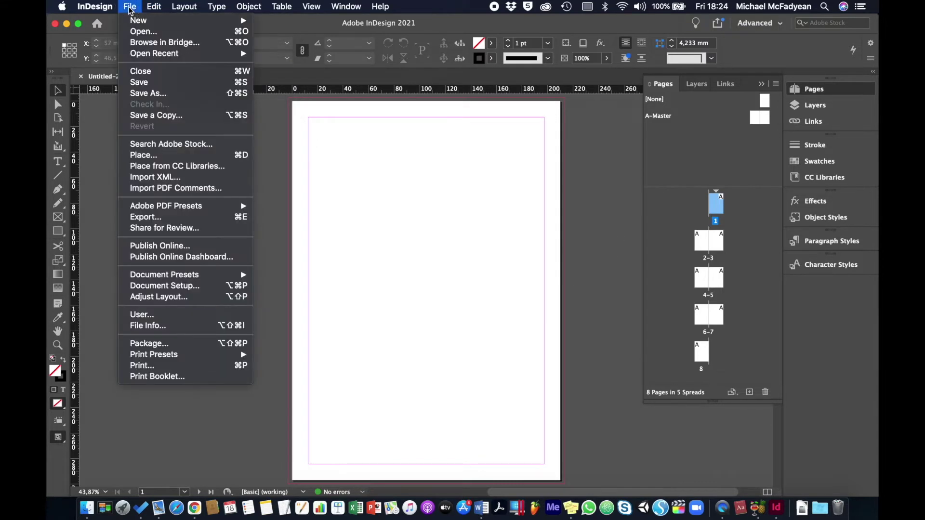
click(152, 94)
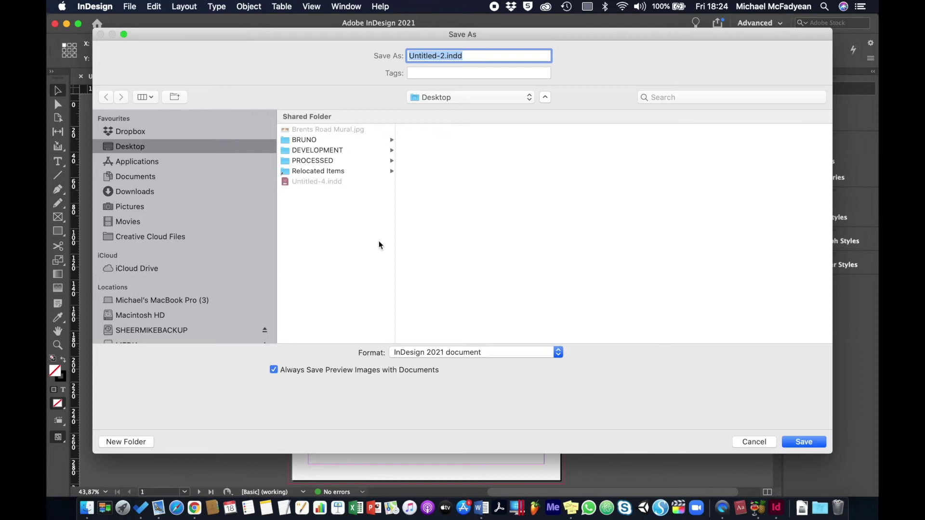
click(441, 57)
drag(445, 57, 388, 57)
text(Print 8)
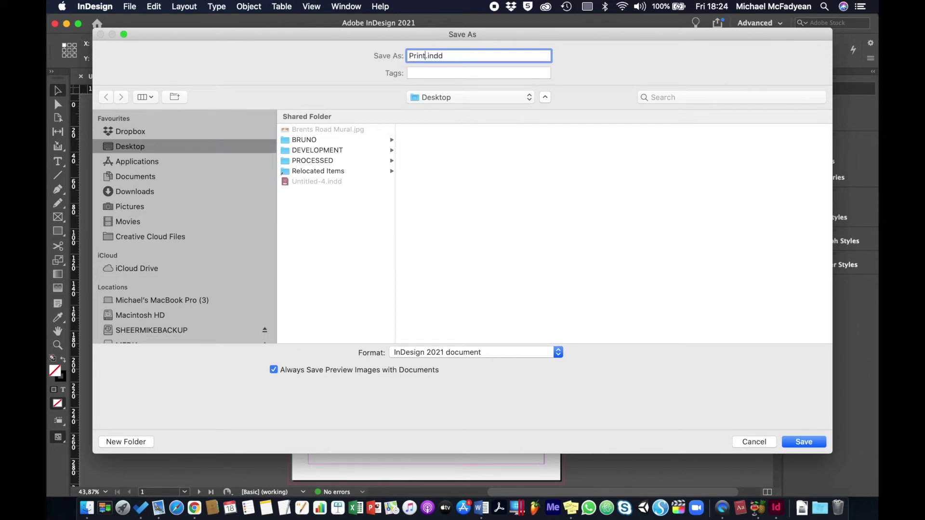
text(-Page Document)
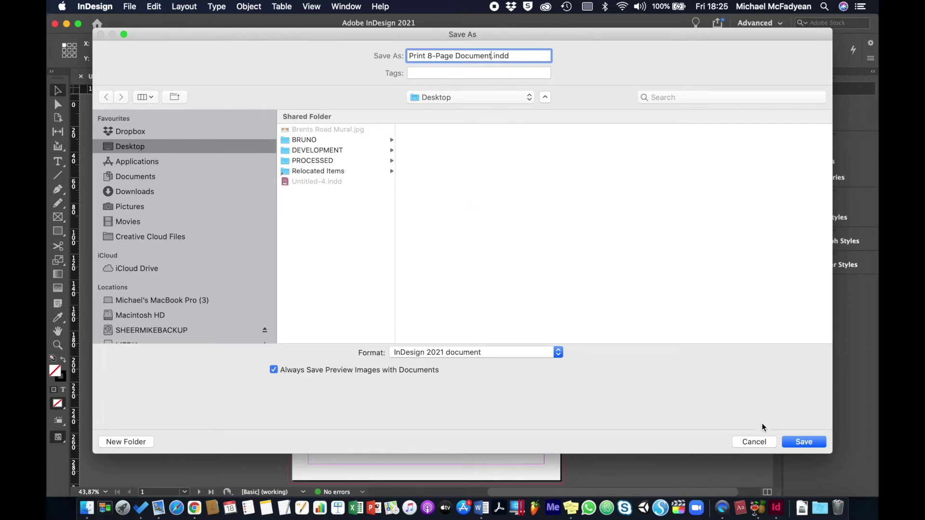
click(803, 442)
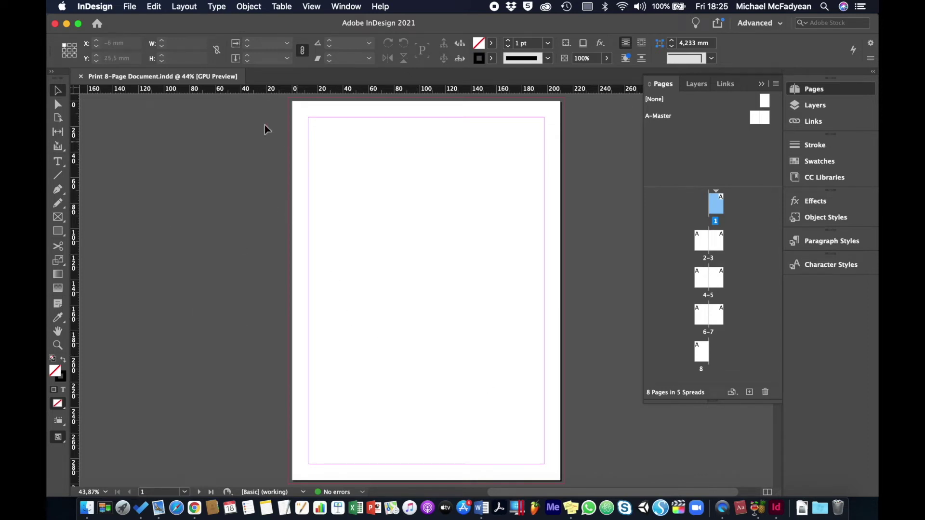
In Document Setup, change the intent to Mobile with iPad Pro (12.9 in) page size
click(130, 10)
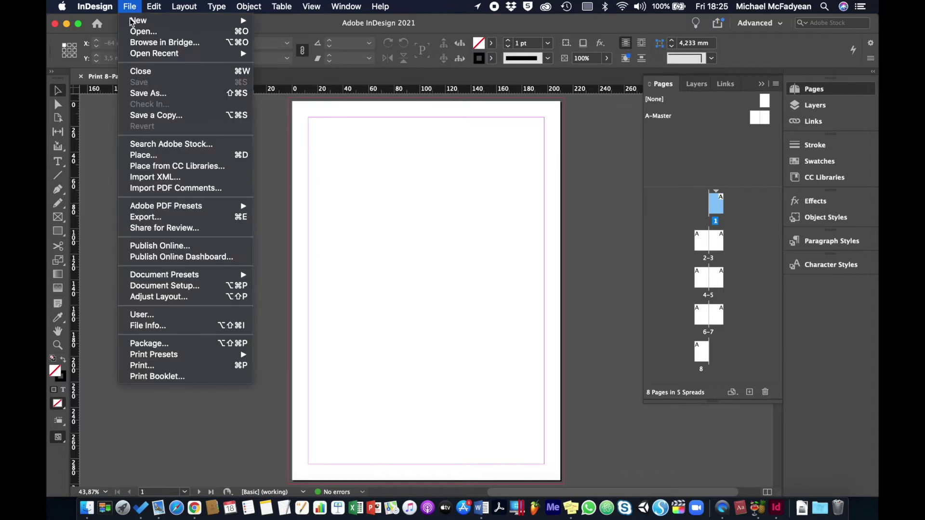
mouse_move(174, 281)
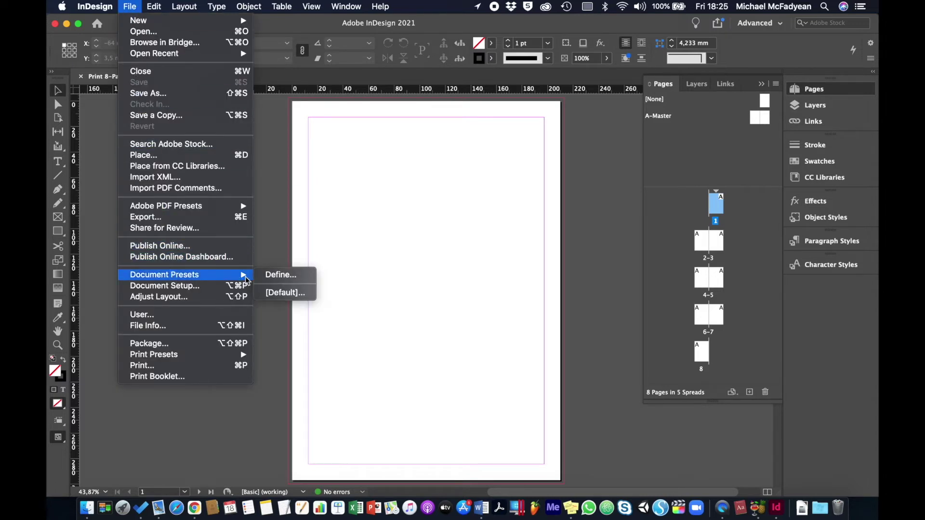
click(191, 286)
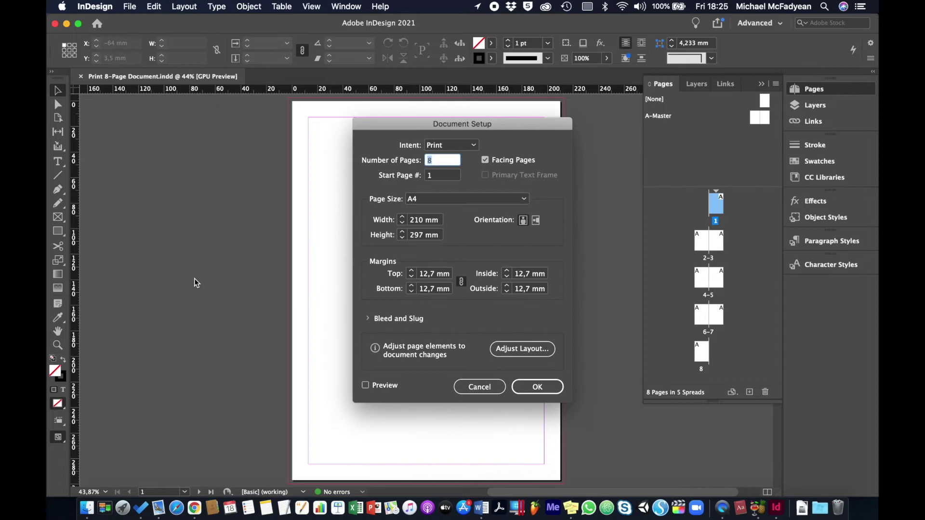
click(474, 146)
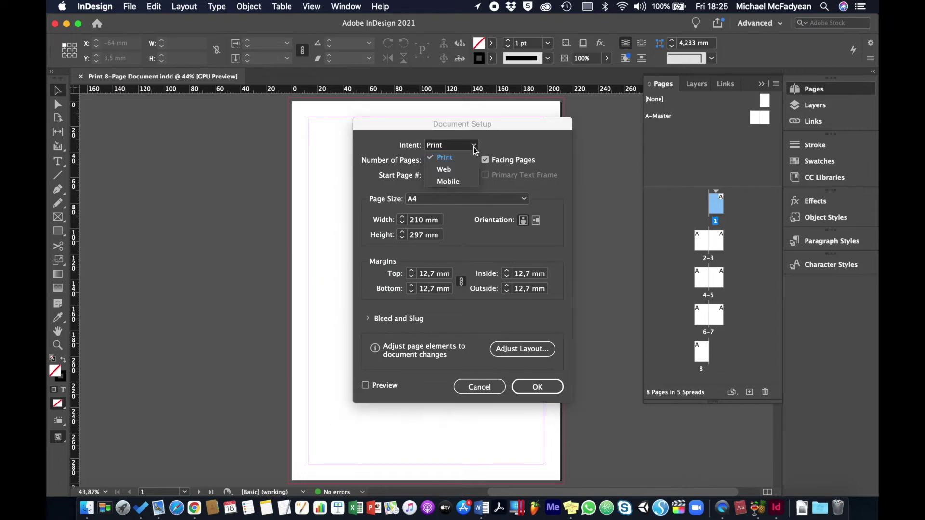
click(467, 181)
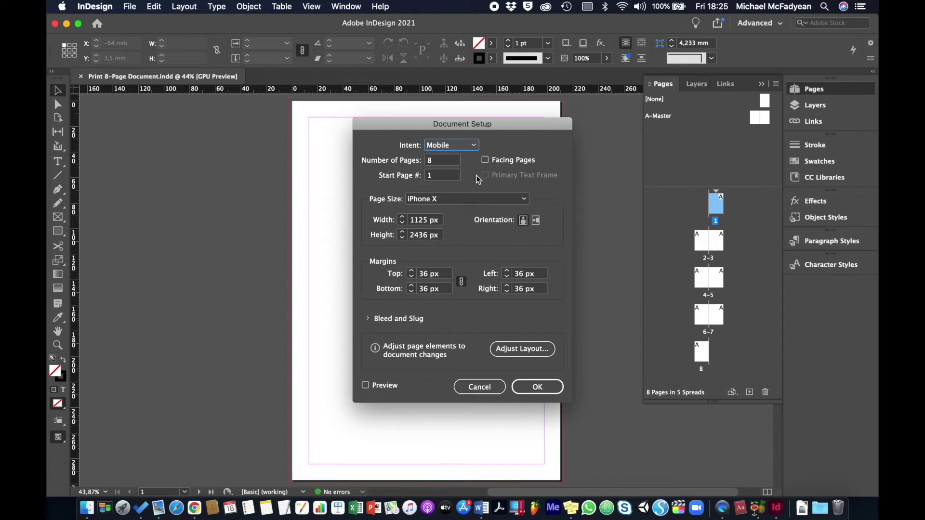
click(523, 199)
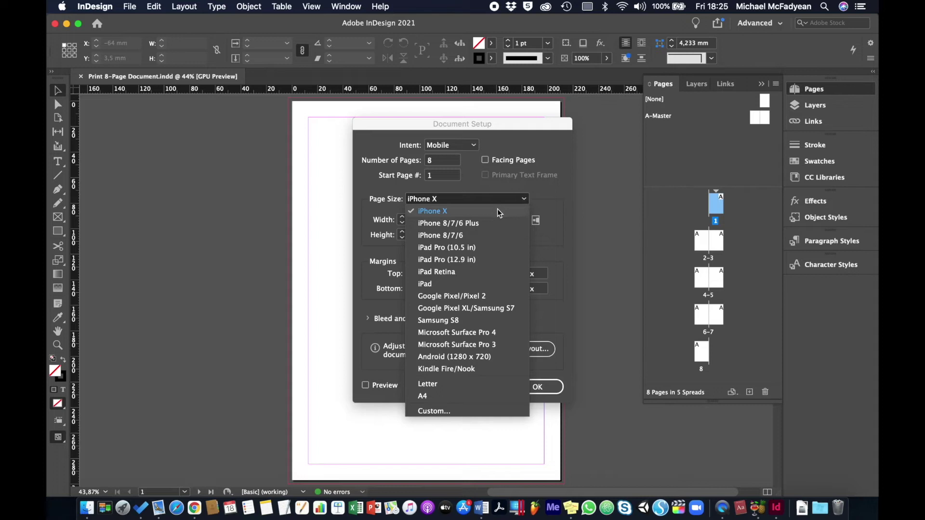
click(473, 259)
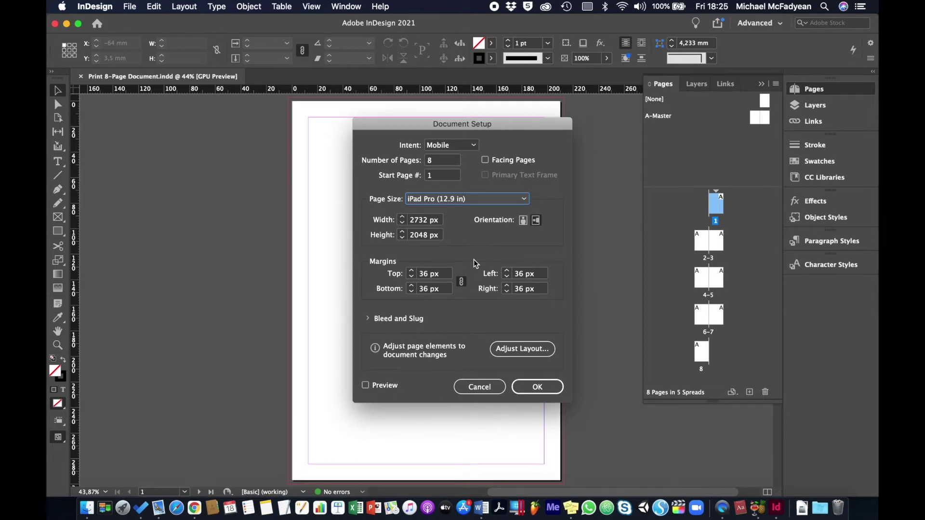
click(525, 199)
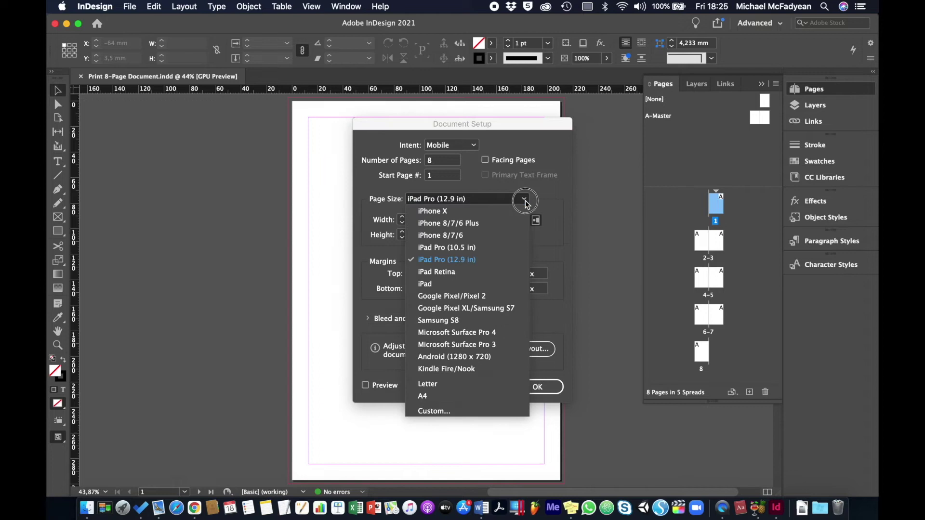
click(542, 225)
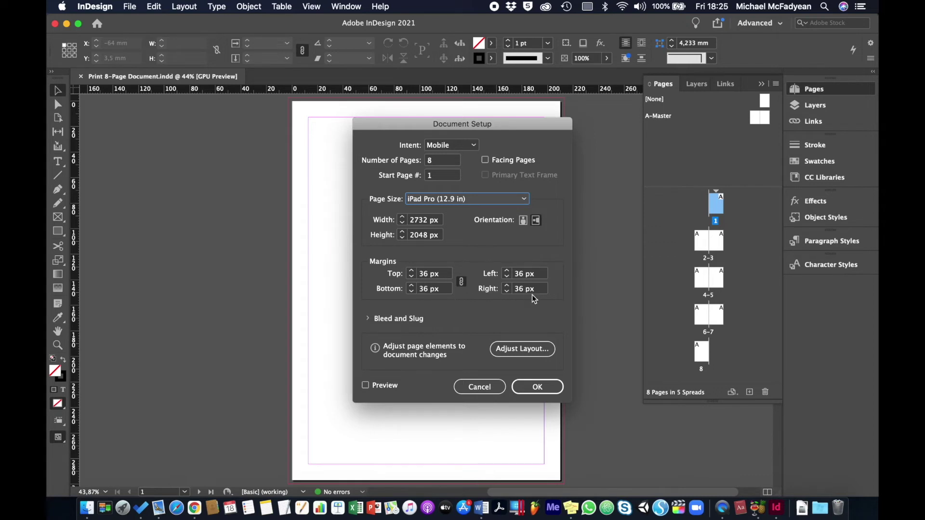
Set the pages to portrait orientation and apply the 2048 × 2732 px setup
click(367, 318)
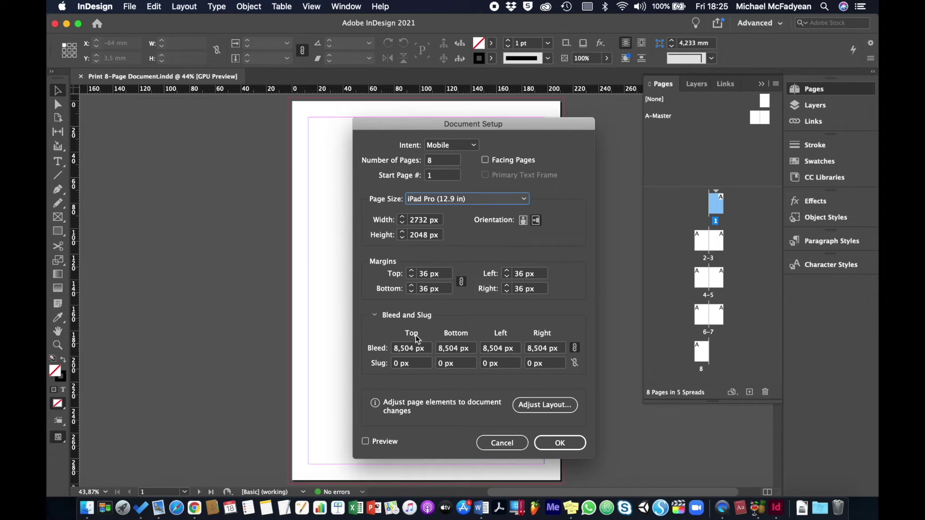
click(375, 317)
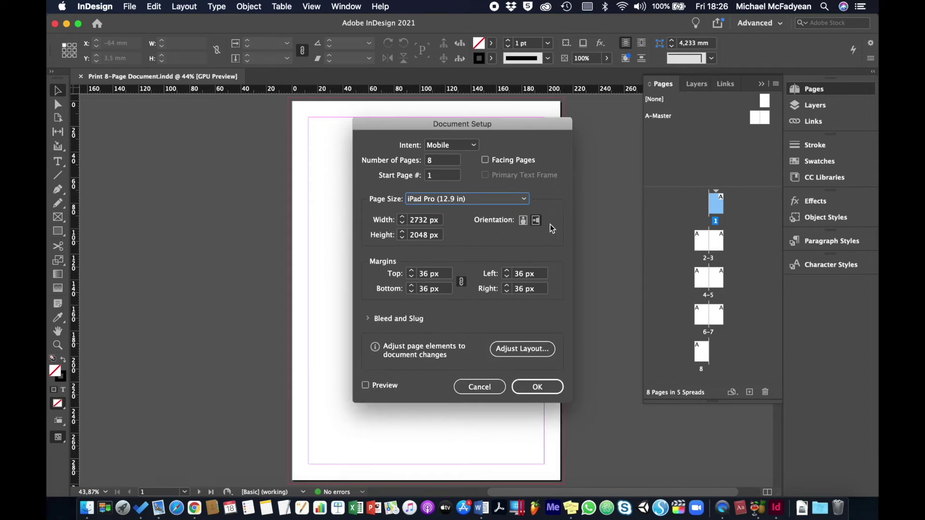
click(536, 221)
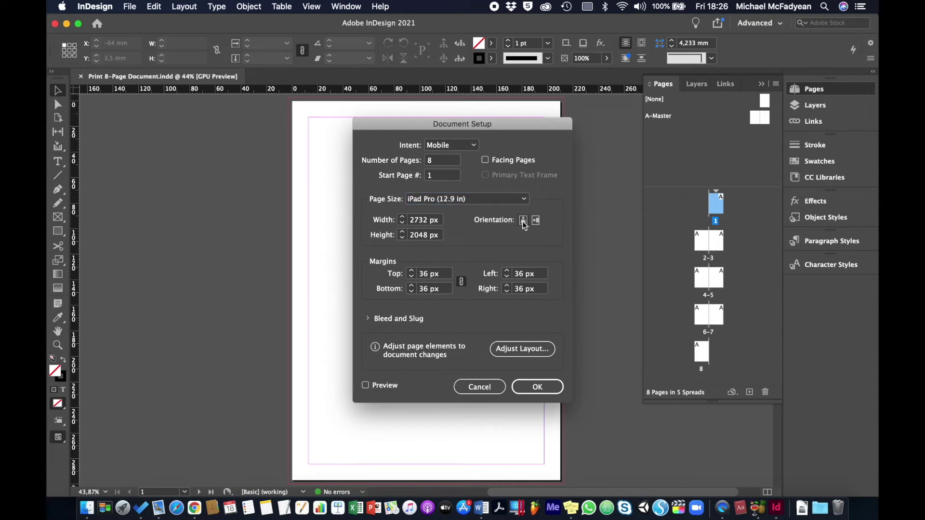
click(523, 221)
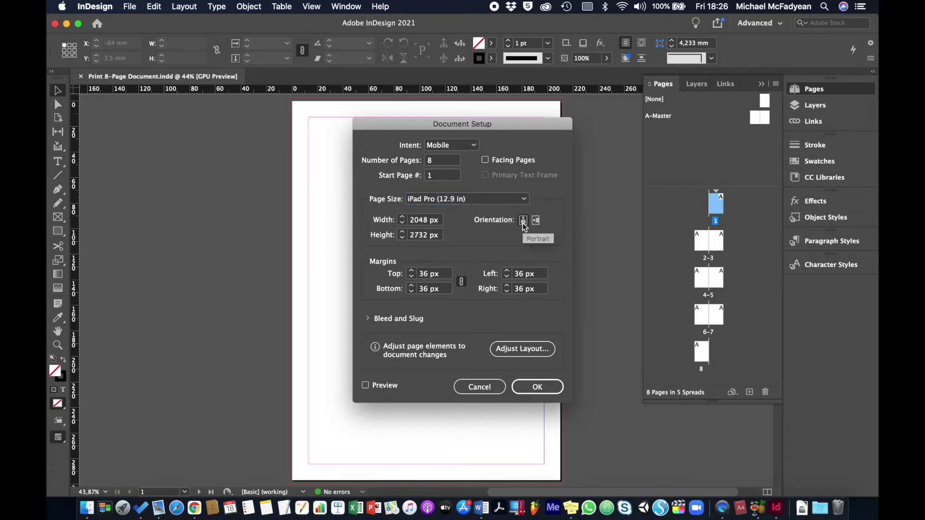
click(544, 393)
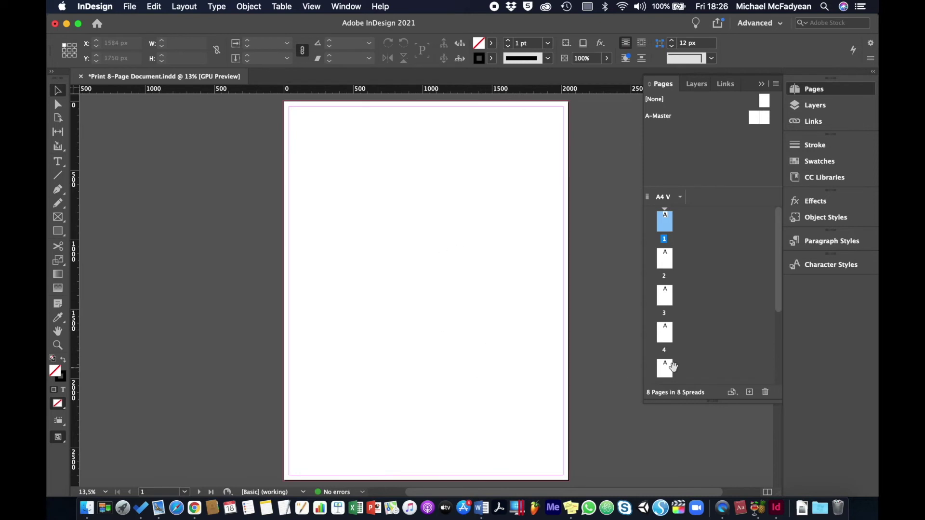
Close the Print 8-Page Document tab, bringing up the save-changes prompt
scroll(717, 298, down, 3)
scroll(717, 298, up, 2)
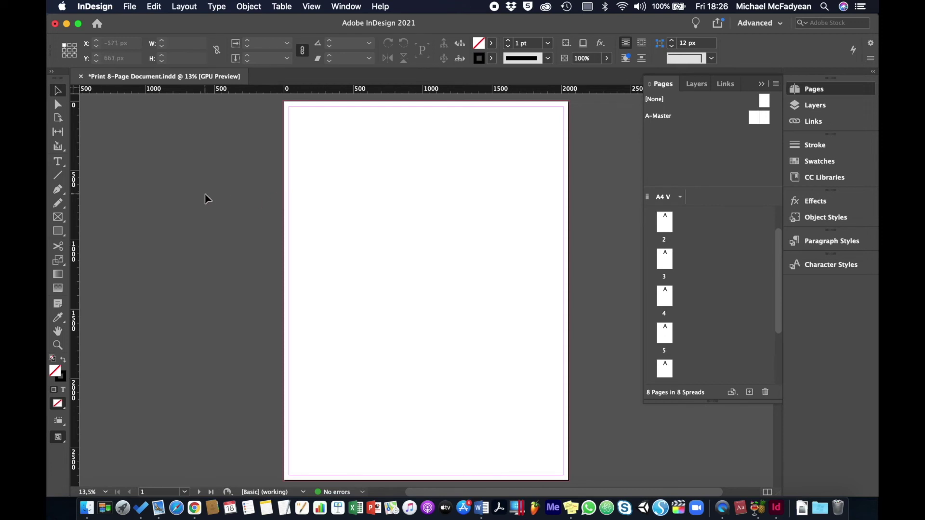
click(80, 76)
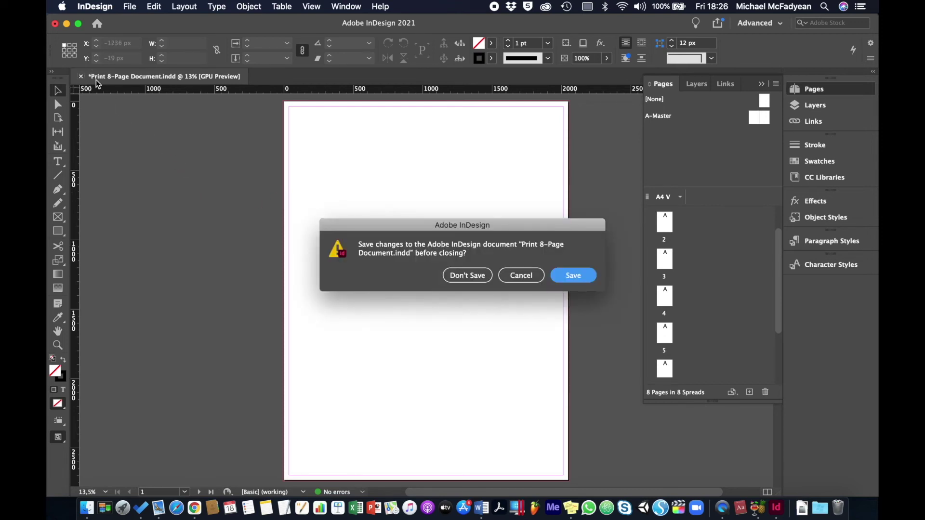
Discard the print document's changes and pick the iPad Pro (12.9 in) mobile preset for a new document
click(462, 277)
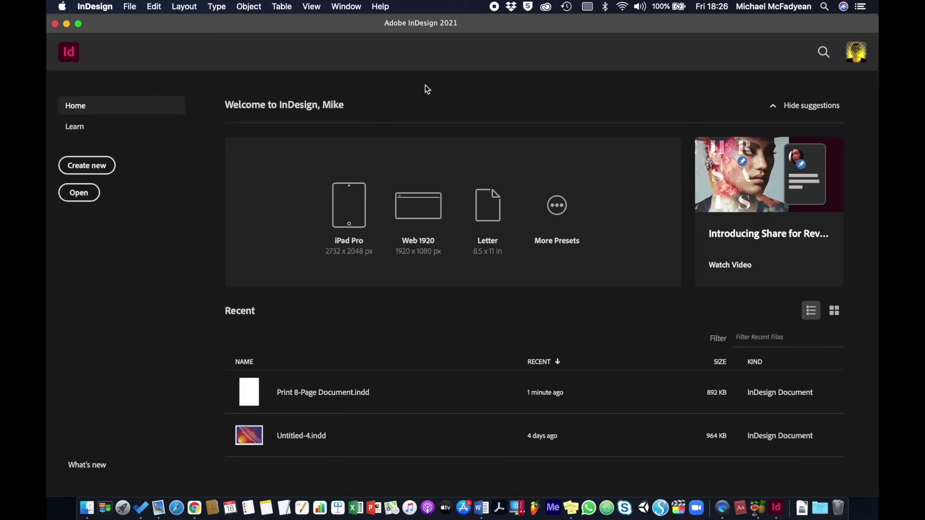
click(83, 162)
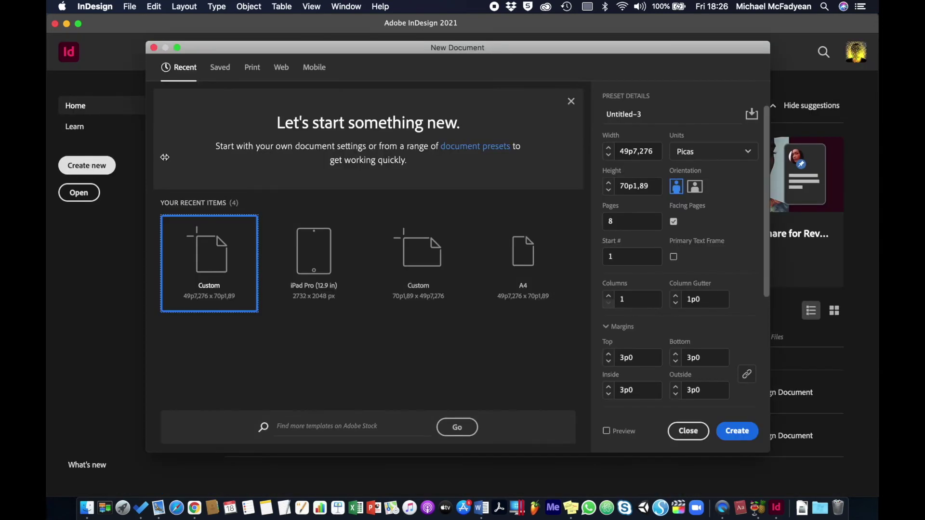
click(319, 71)
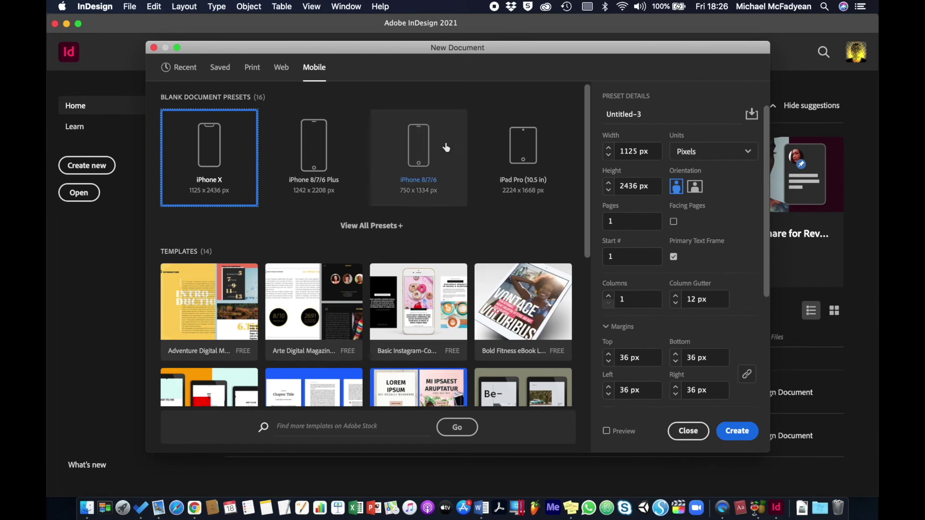
click(380, 227)
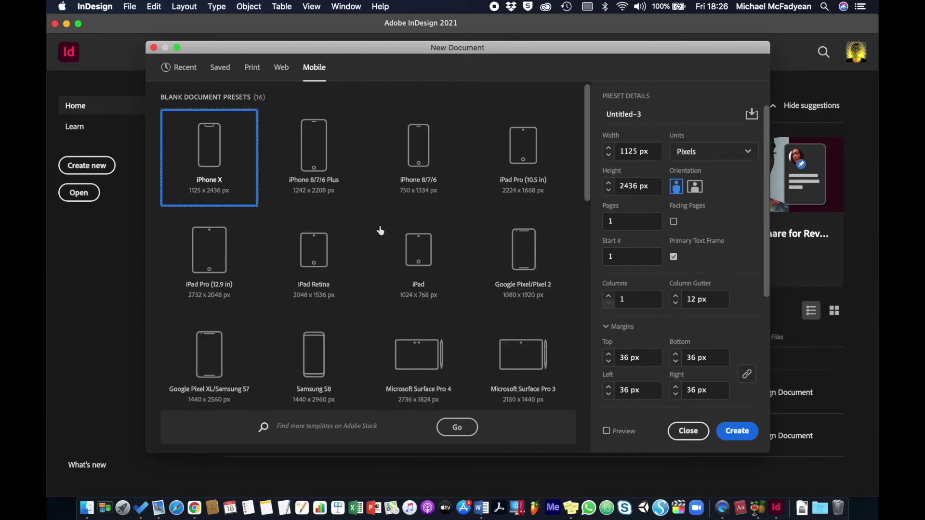
click(202, 260)
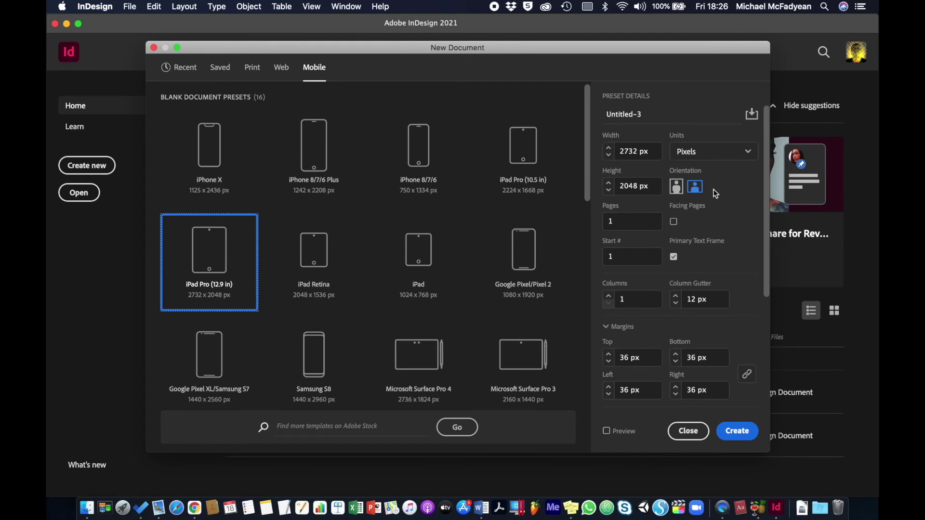
Set the new document to landscape orientation with 8 pages
click(695, 189)
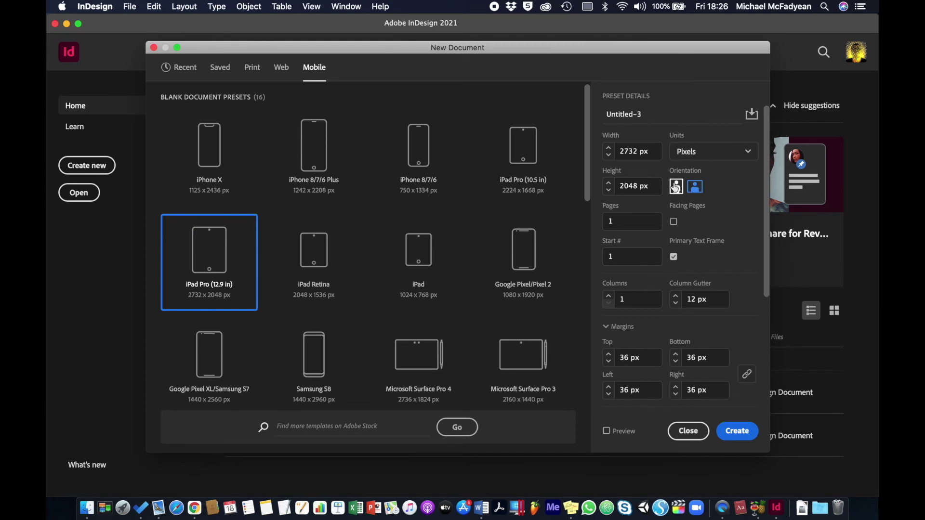
click(642, 221)
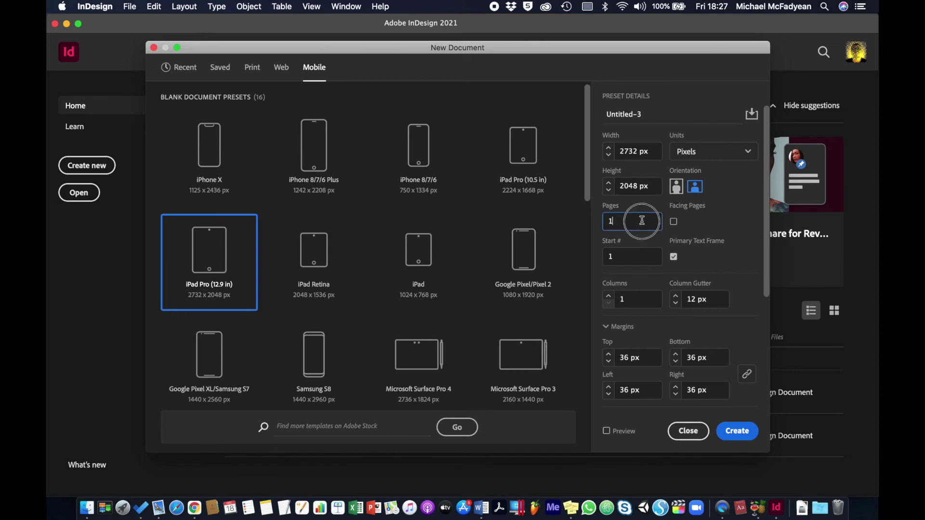
drag(642, 220, 602, 221)
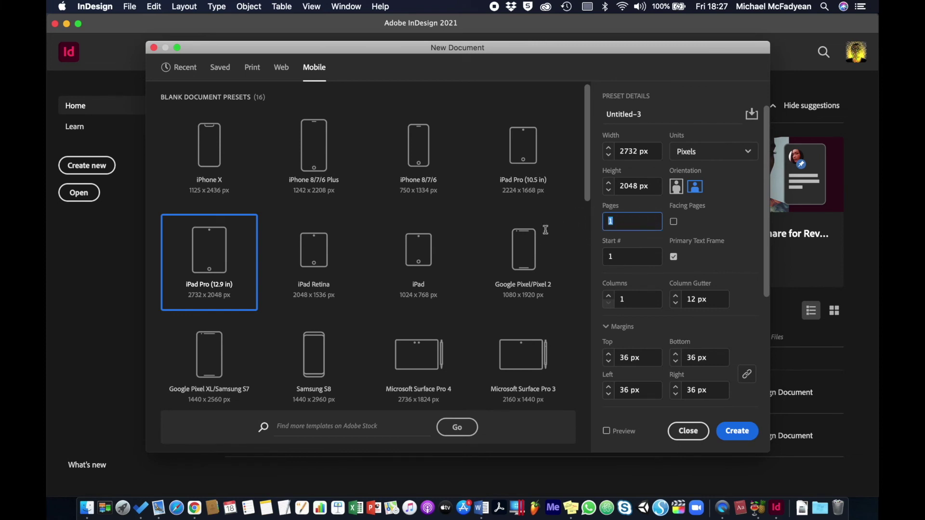
text(8)
scroll(727, 338, down, 5)
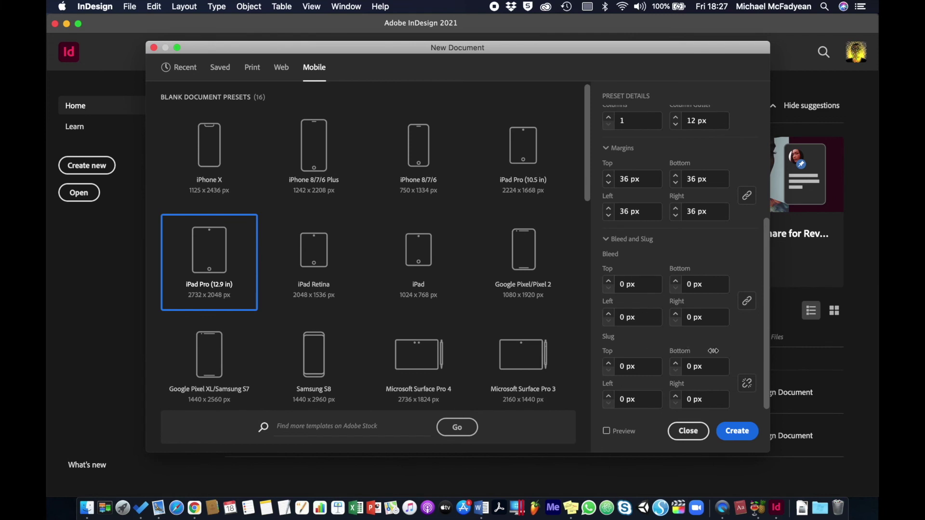
Create the 8-page iPad Pro document and keep its transparency blend space on Document RGB
click(730, 433)
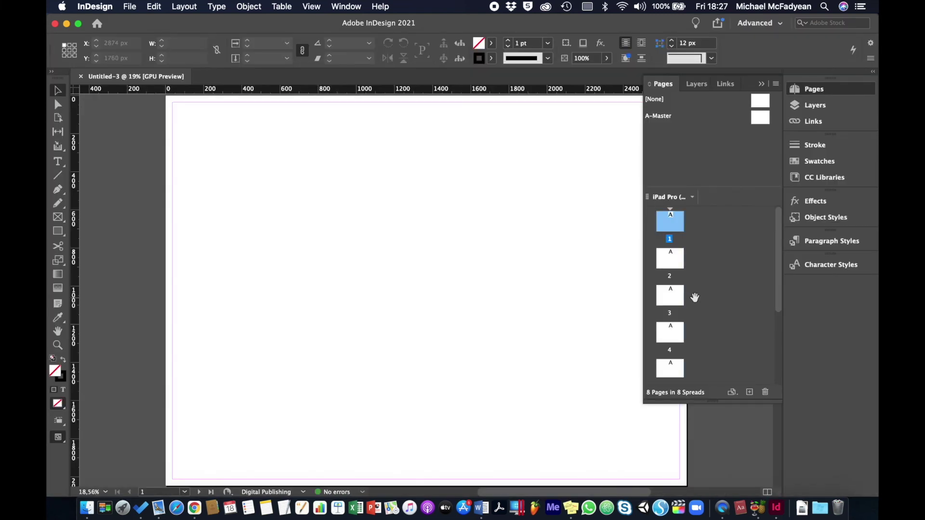
scroll(695, 297, down, 3)
scroll(695, 297, up, 3)
click(154, 6)
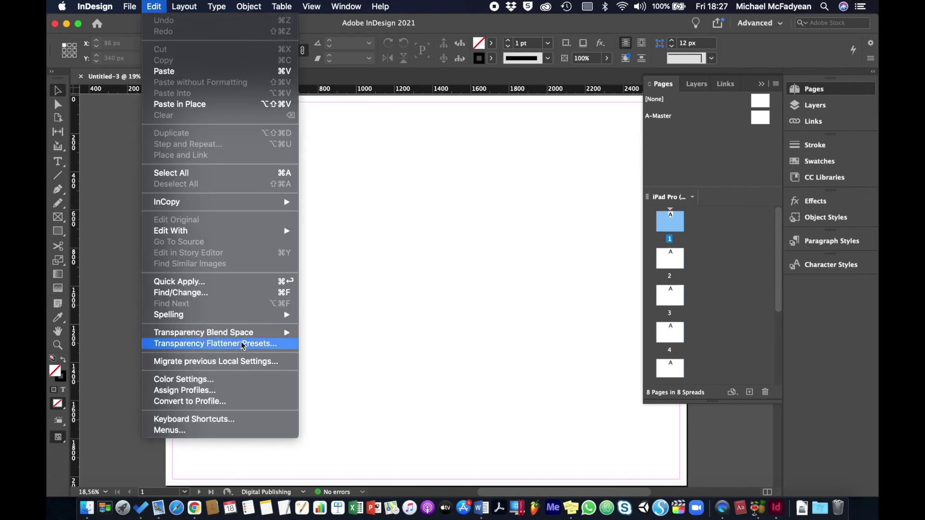
mouse_move(244, 334)
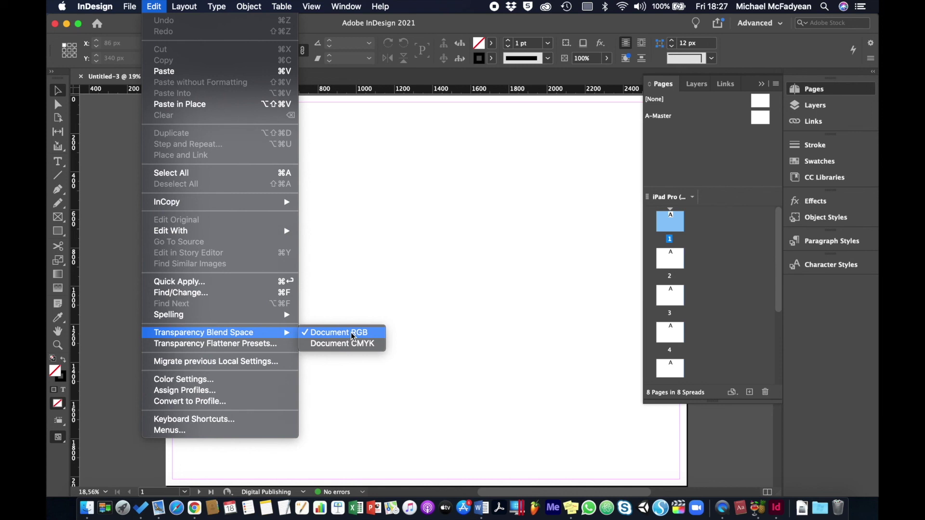
click(120, 151)
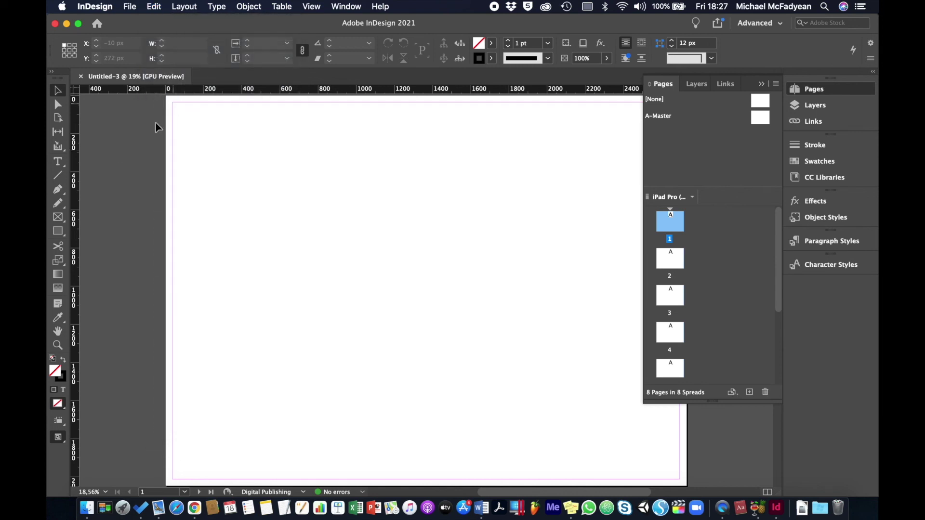
In Save As, reuse the Print file's name, changing it to 'digital 8-Page Document.indd' on the Desktop
click(130, 7)
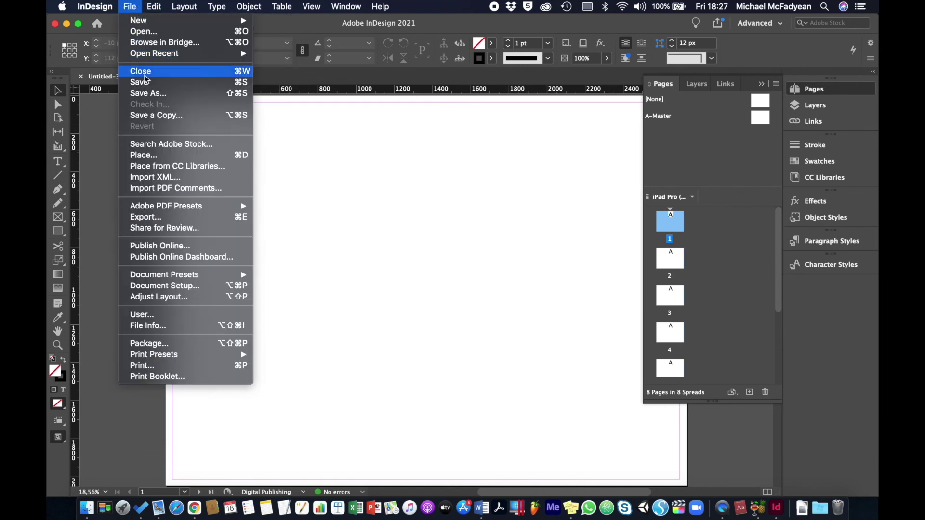
click(148, 93)
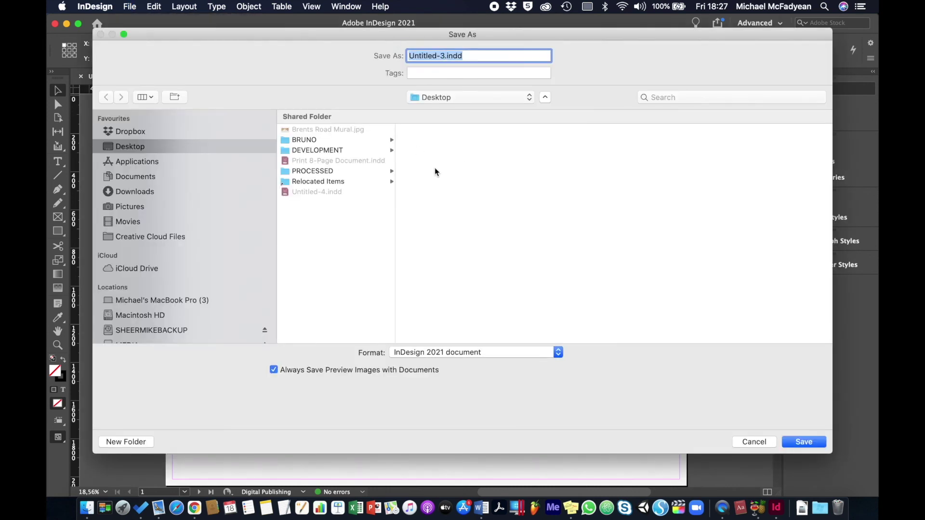
click(353, 161)
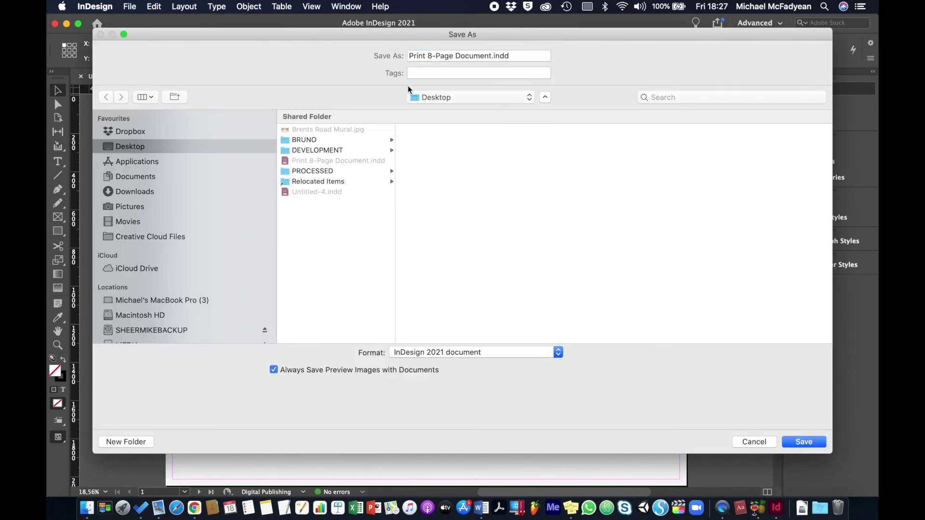
double_click(416, 56)
text(\mobi)
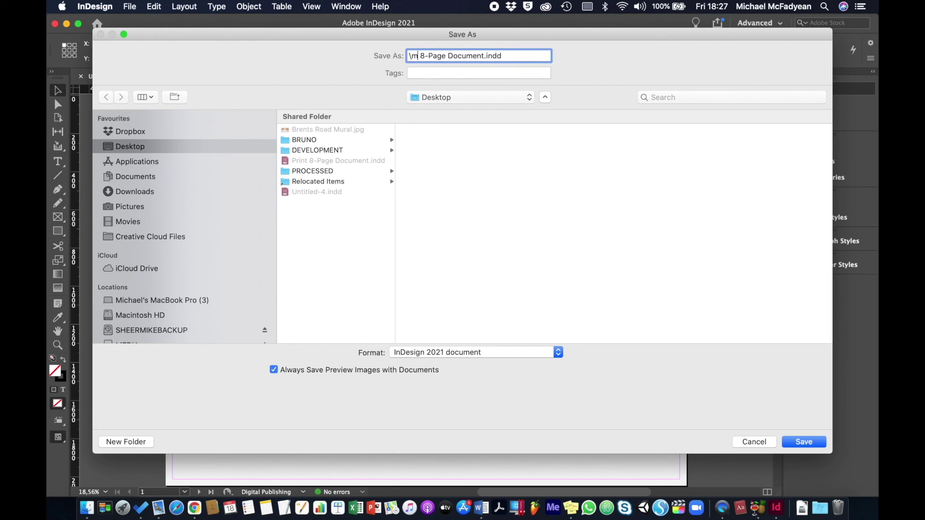
key(BackSpace)
key(BackSpace)
key(BackSpace)
key(BackSpace)
key(BackSpace)
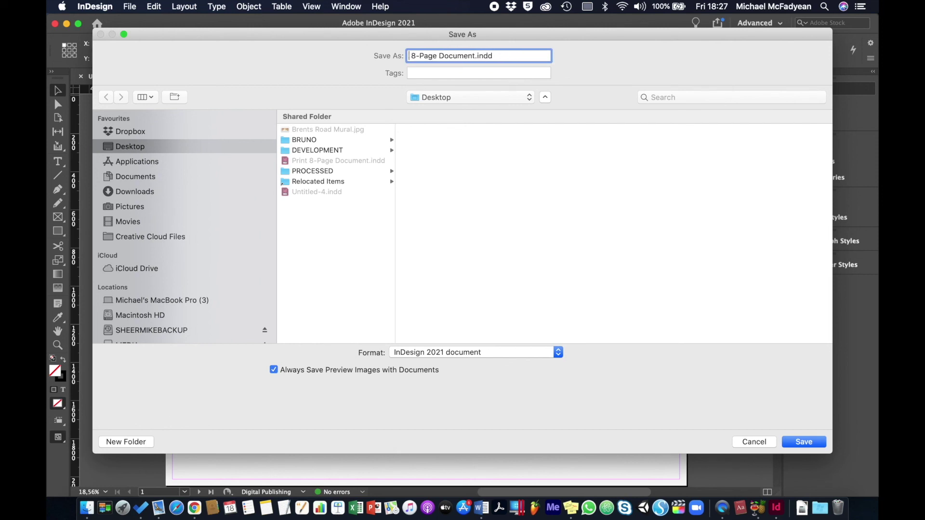
text(digital)
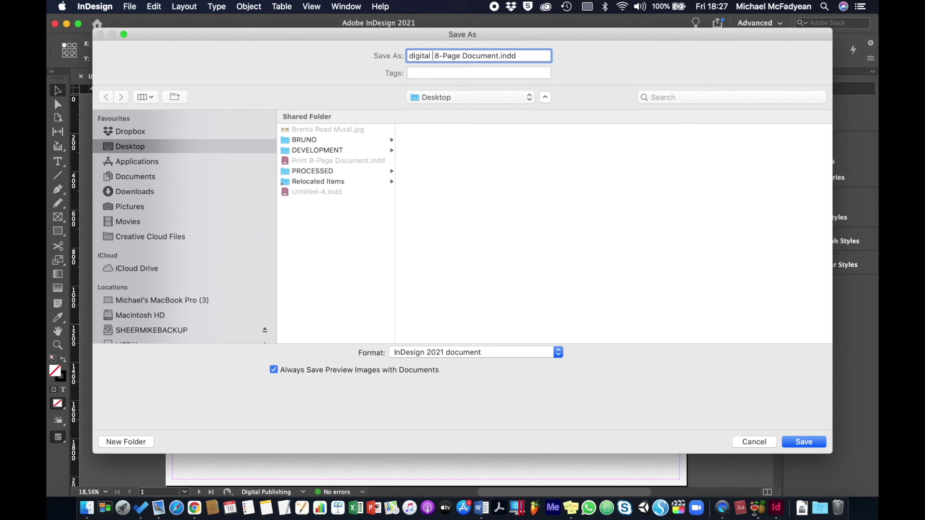